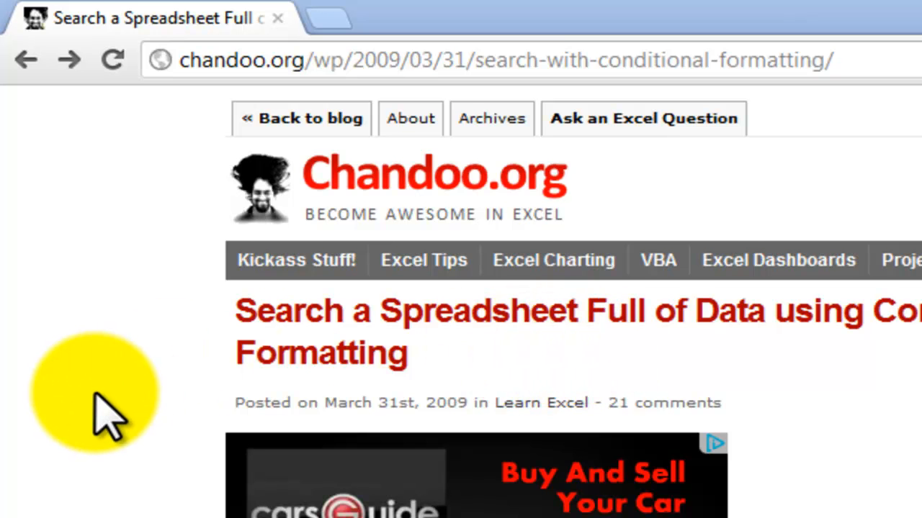
- Read the chandoo.org article on searching a spreadsheet with conditional formatting, including its example of highlighted matches
scroll(108, 418, down, 3)
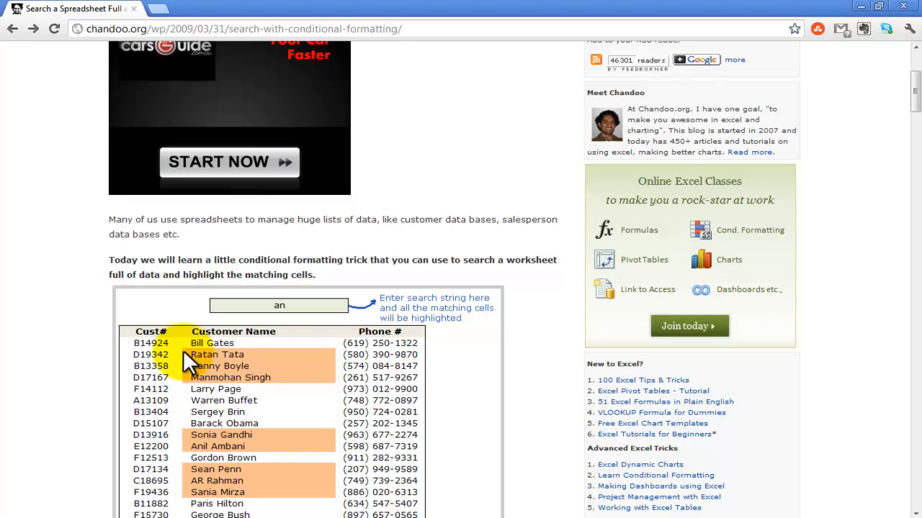
scroll(274, 381, down, 1)
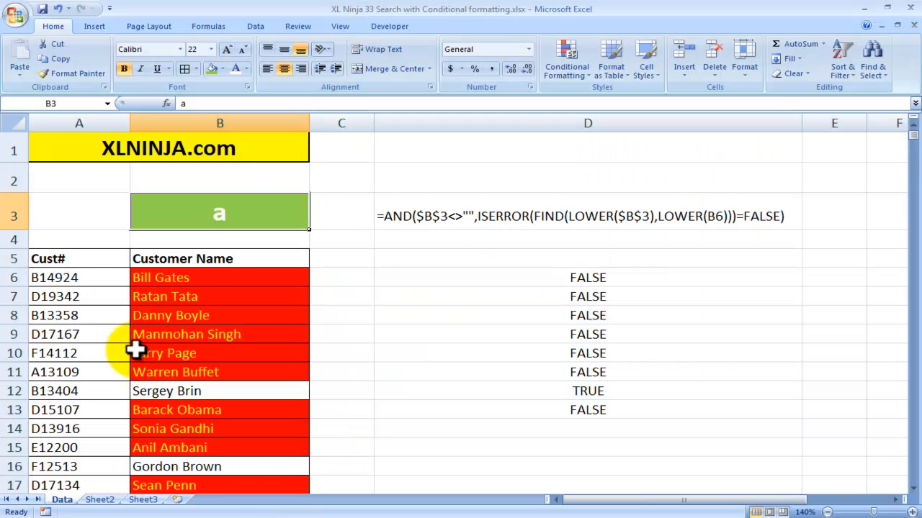
- Switch to the Excel workbook and look over the highlighted entries in the Customer Name column
click(154, 281)
click(157, 295)
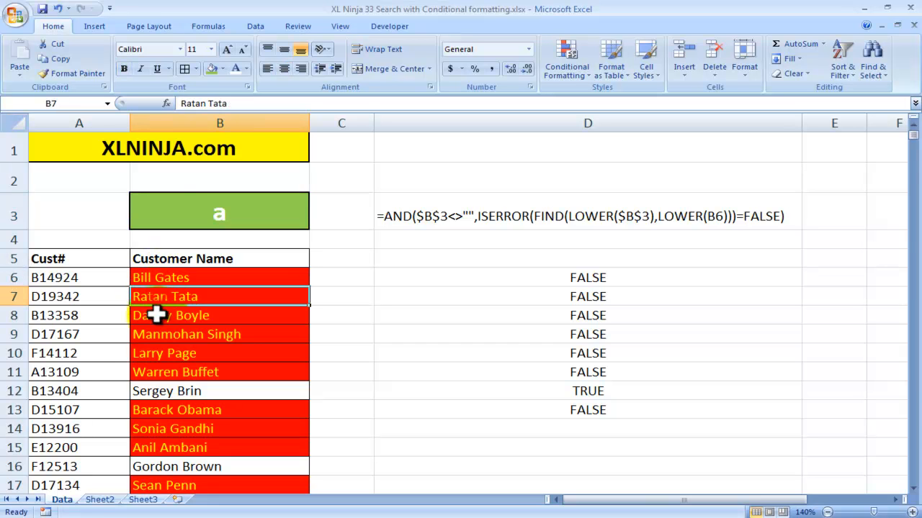
click(157, 315)
scroll(163, 345, down, 1)
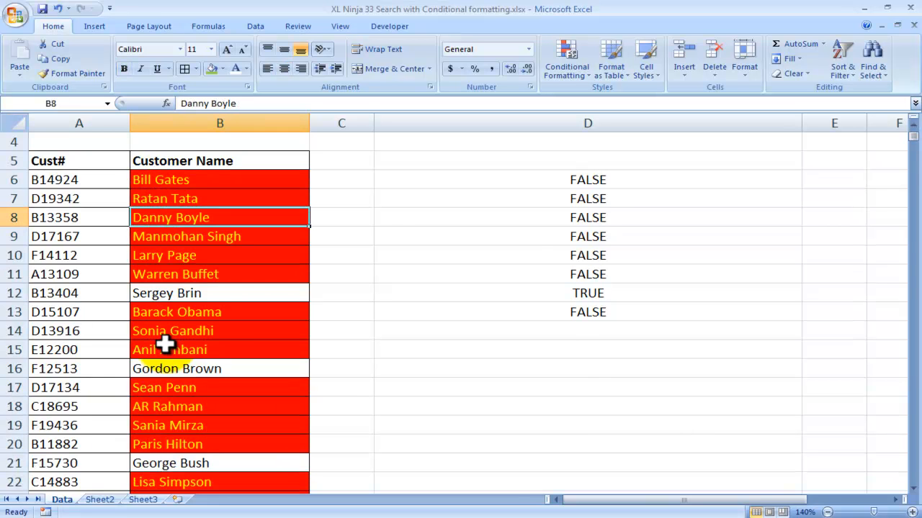
scroll(165, 345, up, 1)
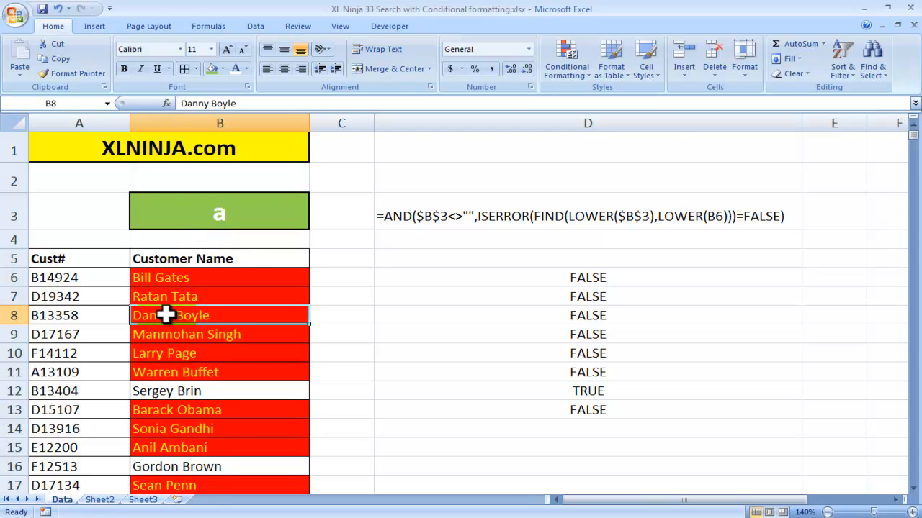
- Set the search term in cell B3 to "gates"
click(234, 221)
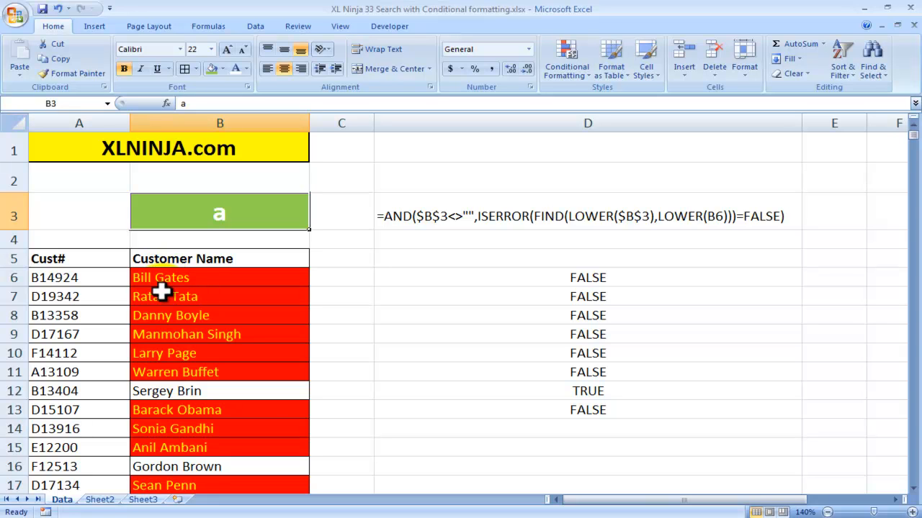
click(227, 220)
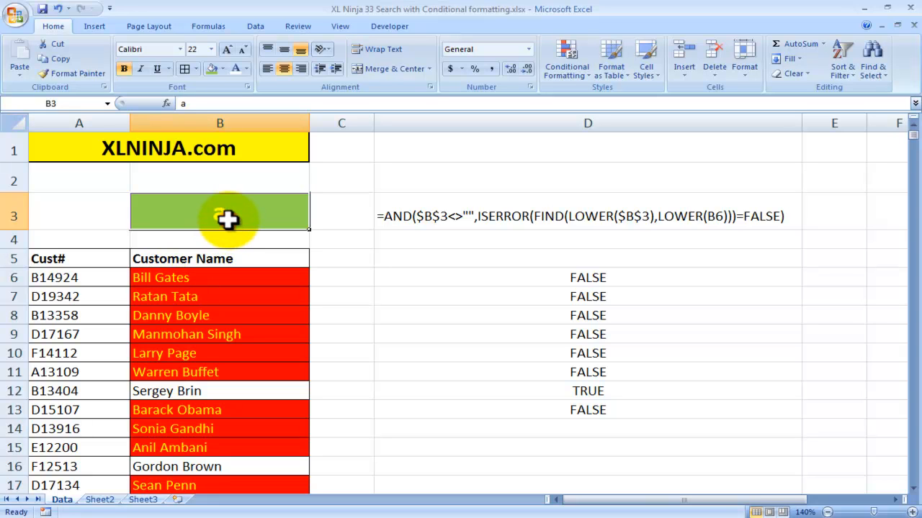
text(gates)
key(Return)
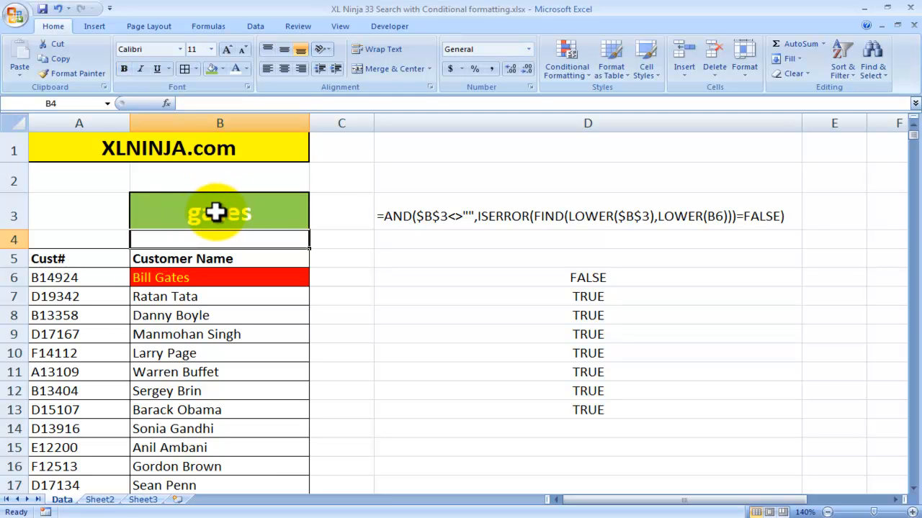
- Change the search term in cell B3 to "in"
click(215, 211)
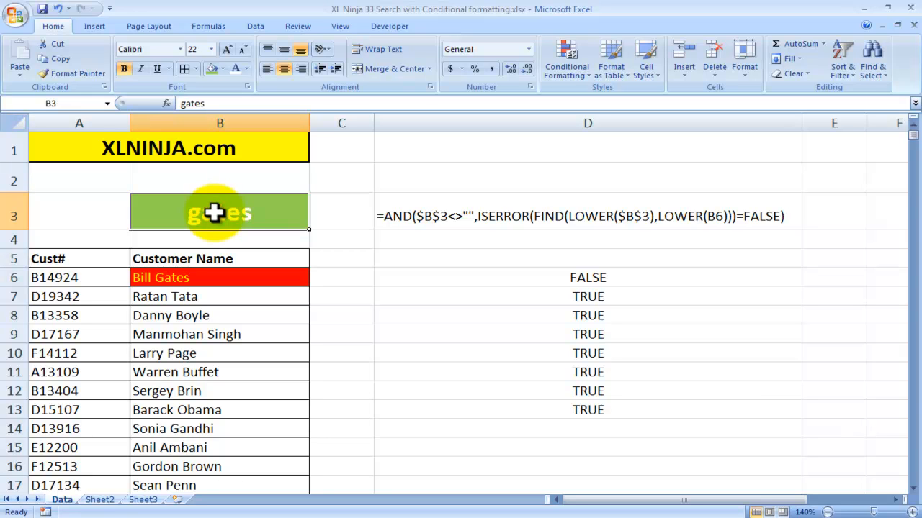
text(in)
key(Return)
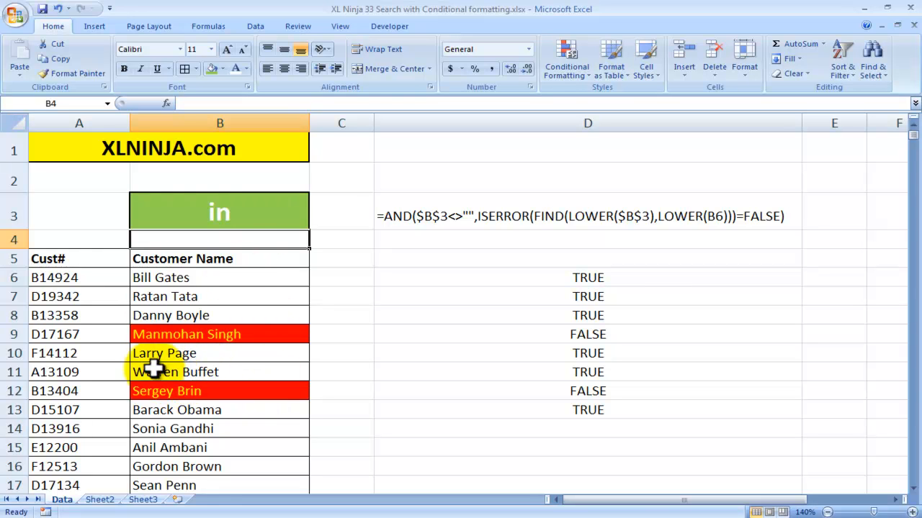
- Examine the $B$3<>"" condition in the formula text in D3 and clear the search term from B3
click(222, 224)
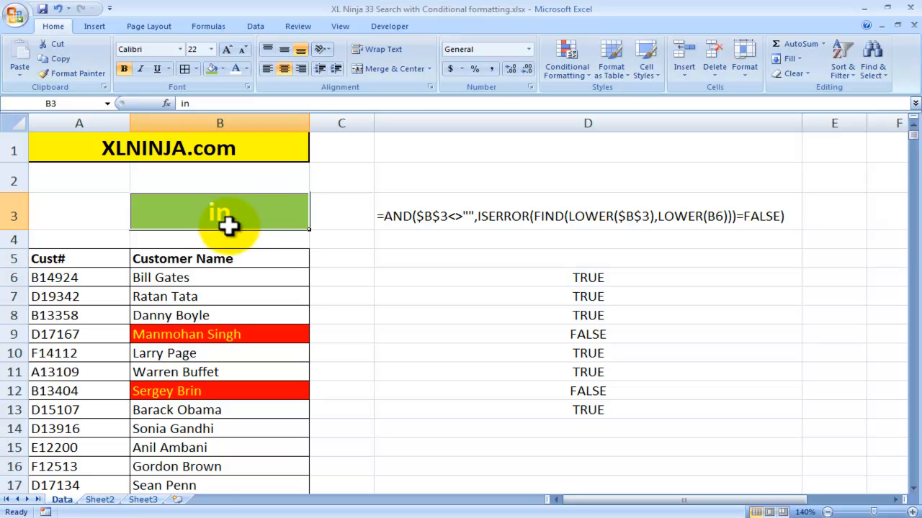
click(417, 224)
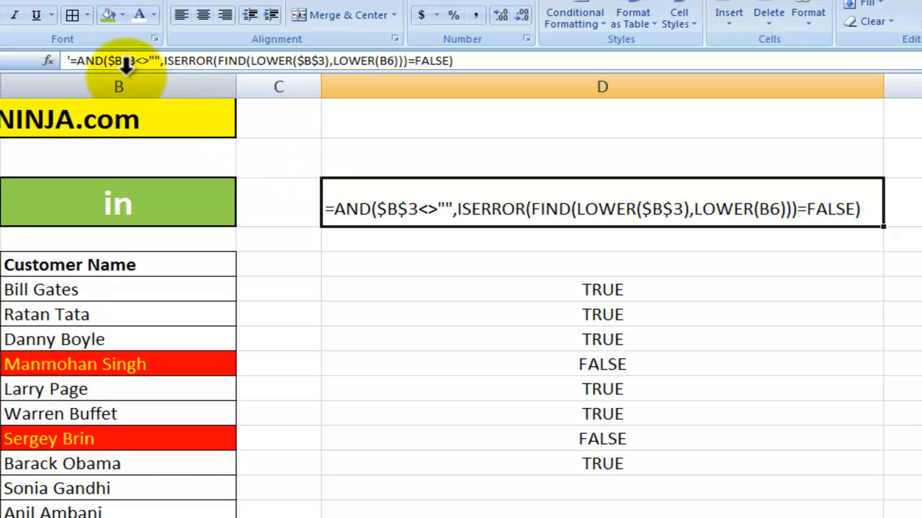
drag(107, 60, 159, 60)
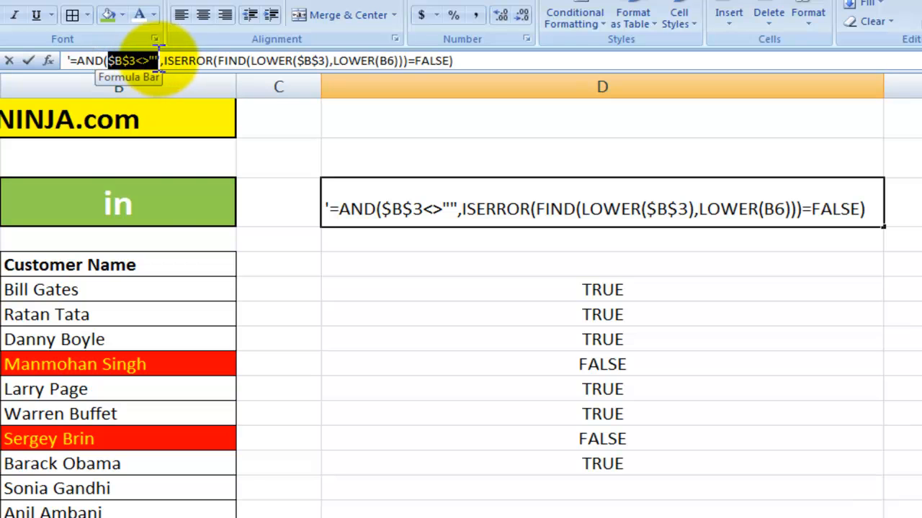
click(139, 206)
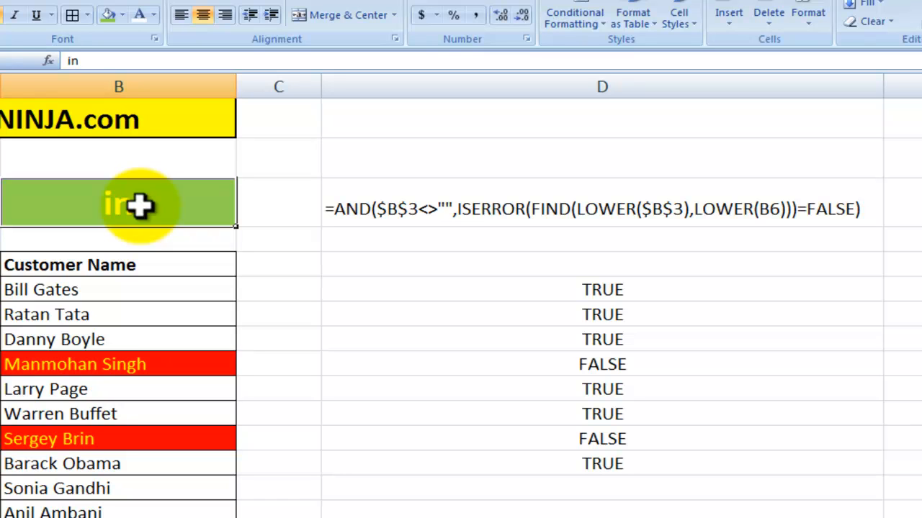
key(Delete)
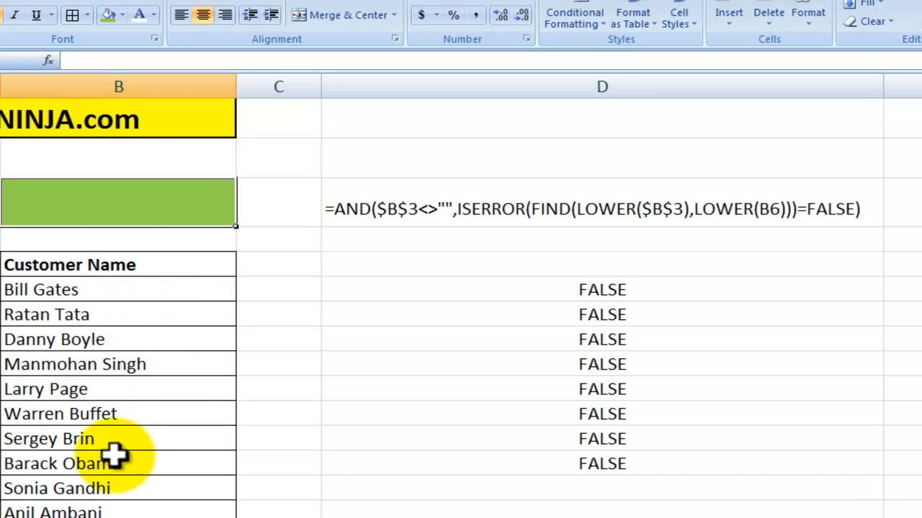
- Examine the ISERROR condition in the formula text in D3 and the test formula in D6
click(367, 210)
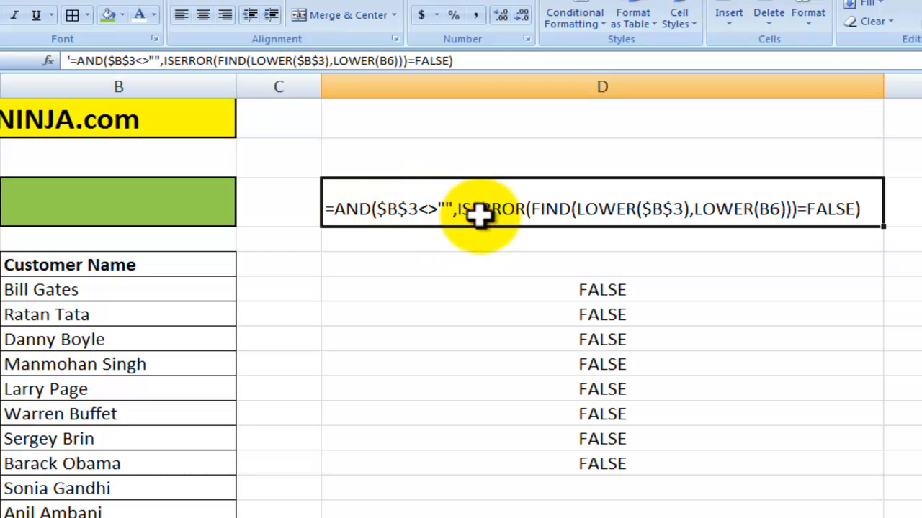
drag(164, 61, 446, 61)
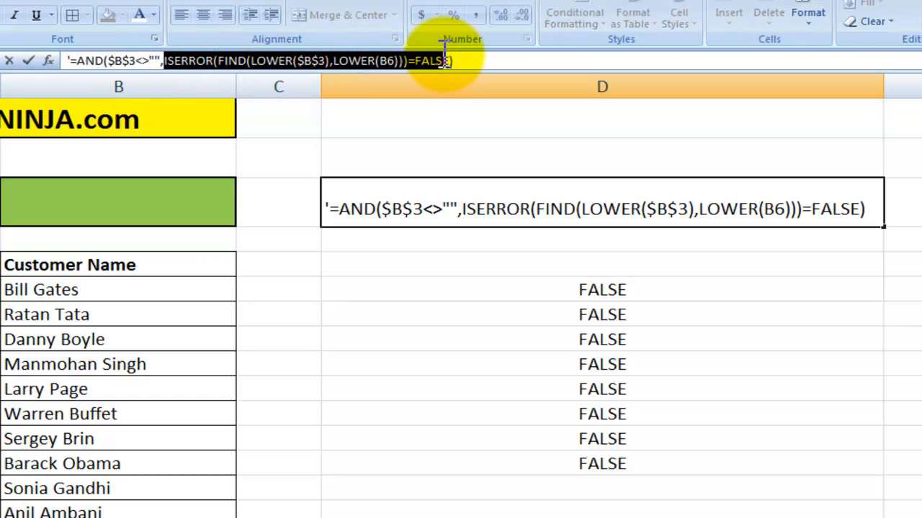
key(Escape)
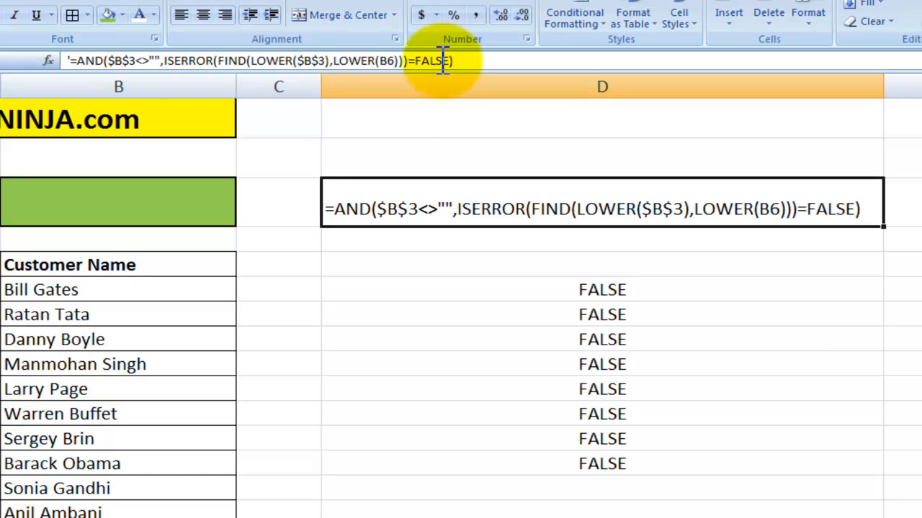
click(566, 291)
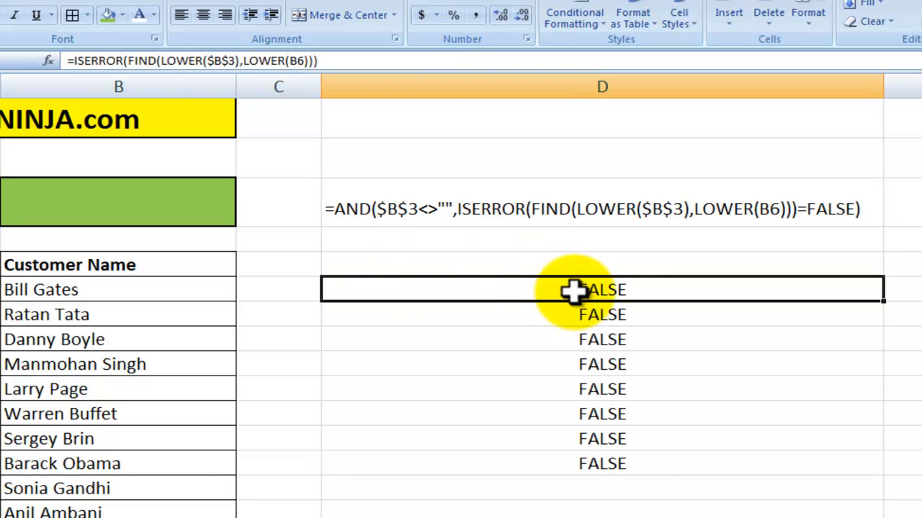
- Enter "in" as the search term in the empty cell B3
click(165, 200)
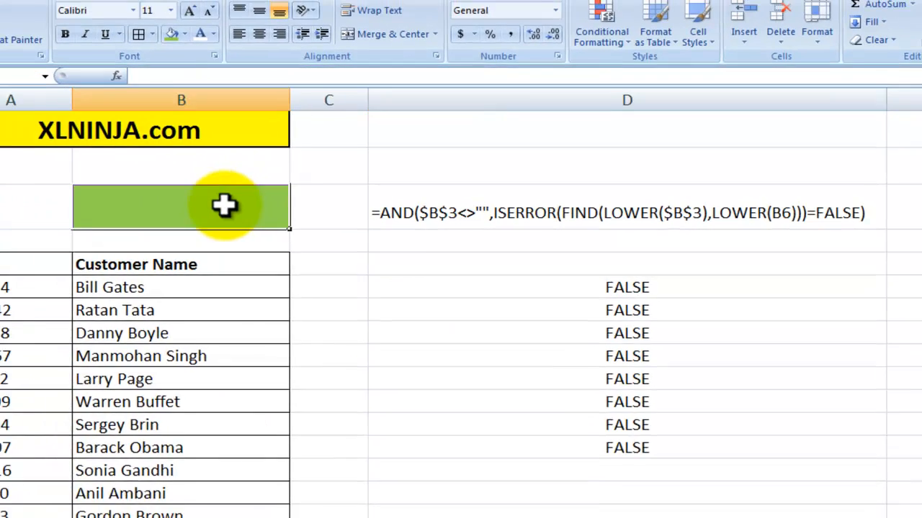
text(in)
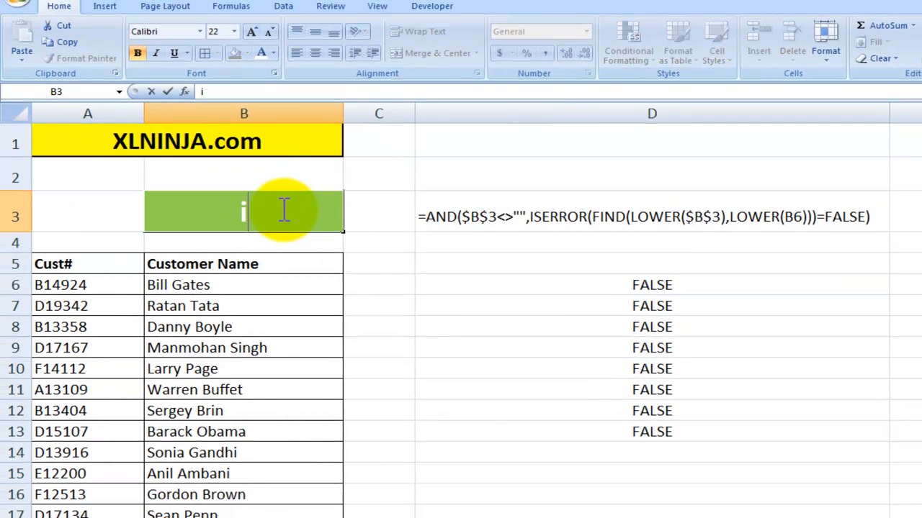
key(Return)
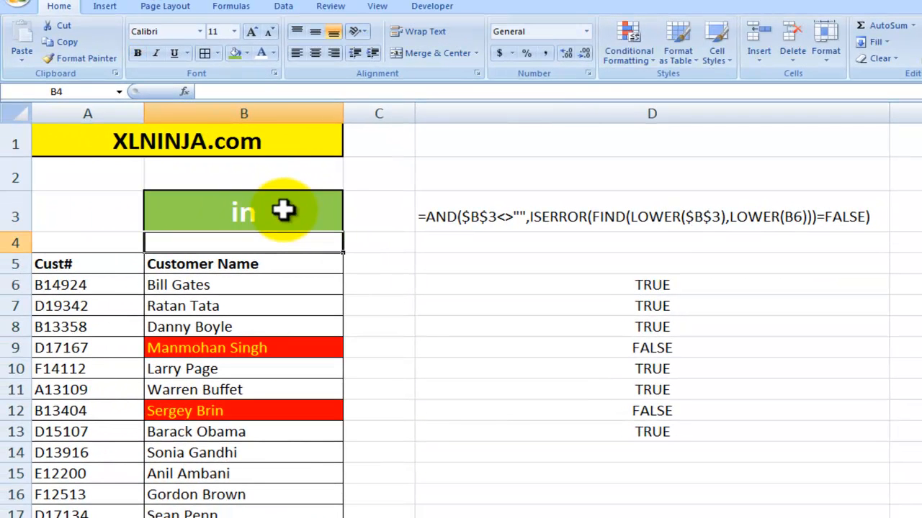
- Examine the FIND(LOWER($B$3) portion of the ISERROR test formula in D6 without changing it
click(567, 284)
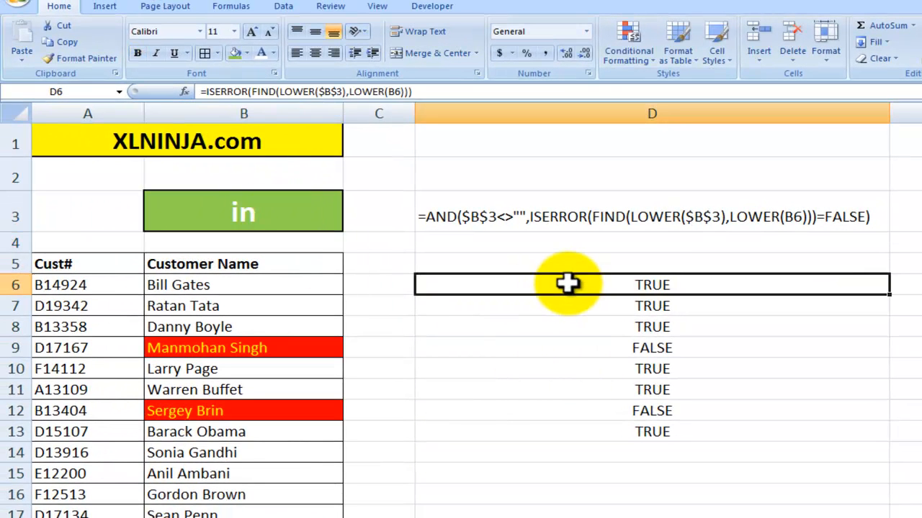
click(252, 91)
drag(252, 92, 342, 87)
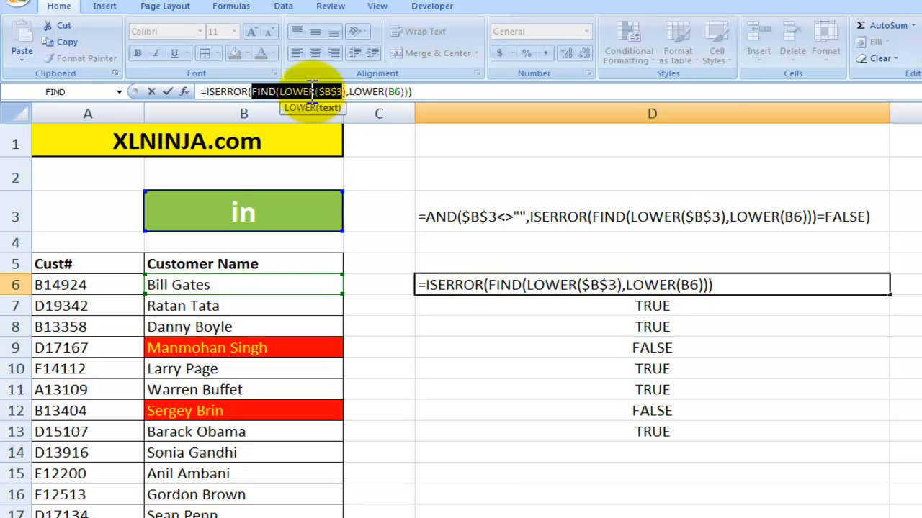
key(Escape)
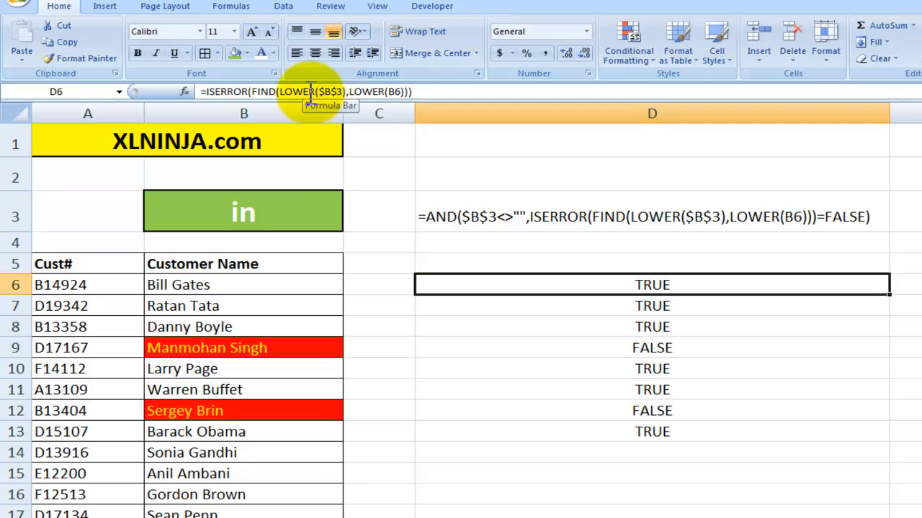
- Compare the search term in B3 and the first customer name in B6 with the formulas in D6, D3 and D9
click(267, 221)
click(552, 288)
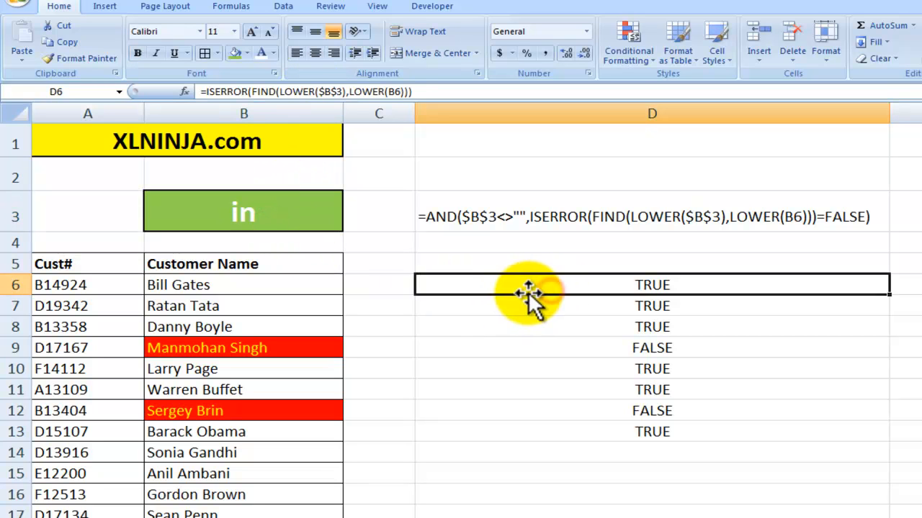
click(271, 283)
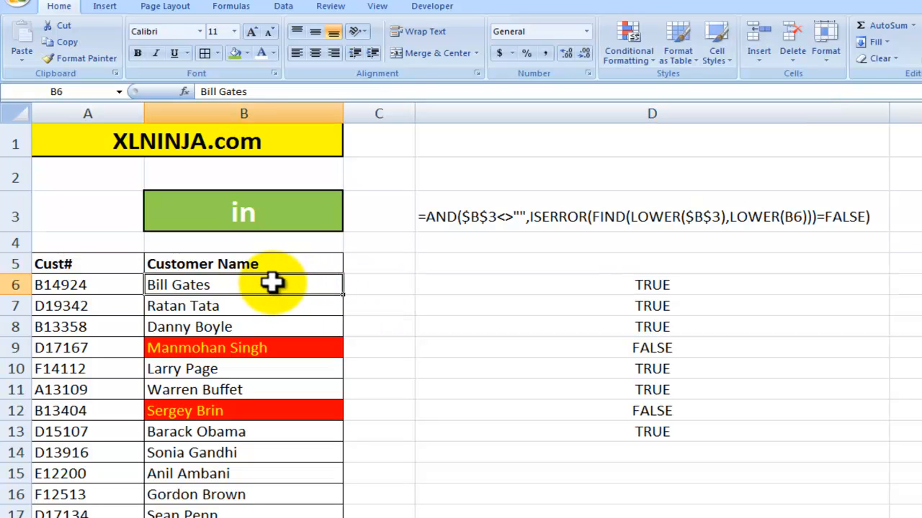
click(603, 287)
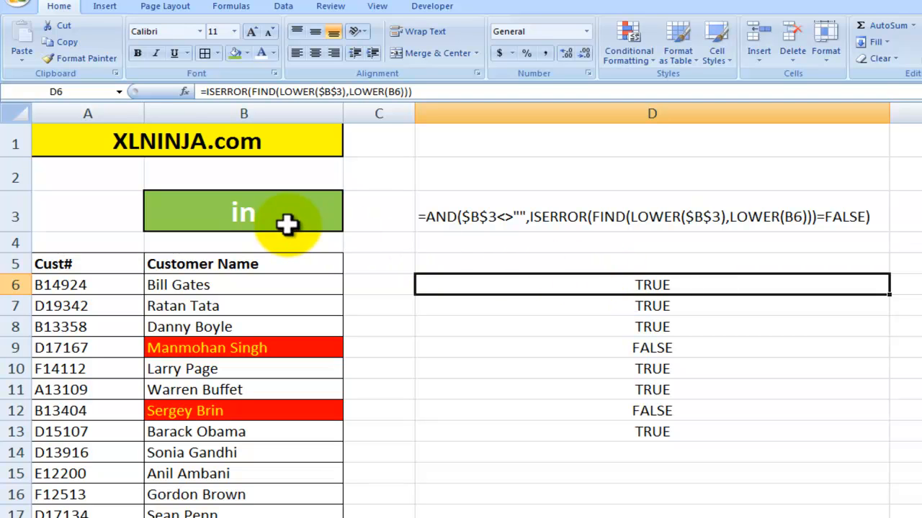
click(251, 284)
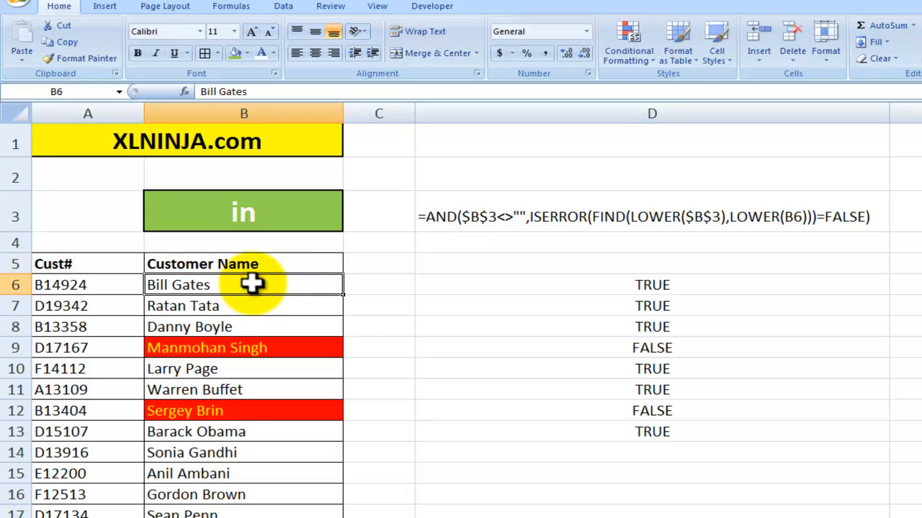
click(558, 285)
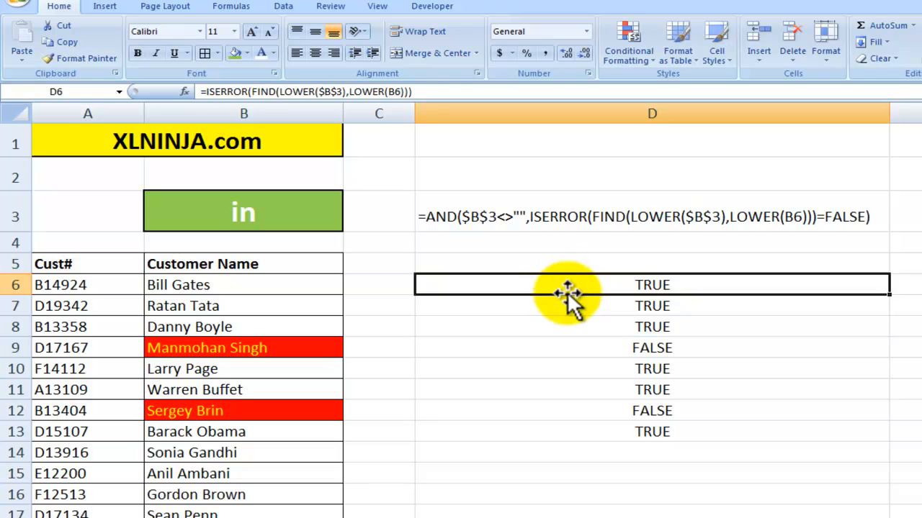
click(586, 215)
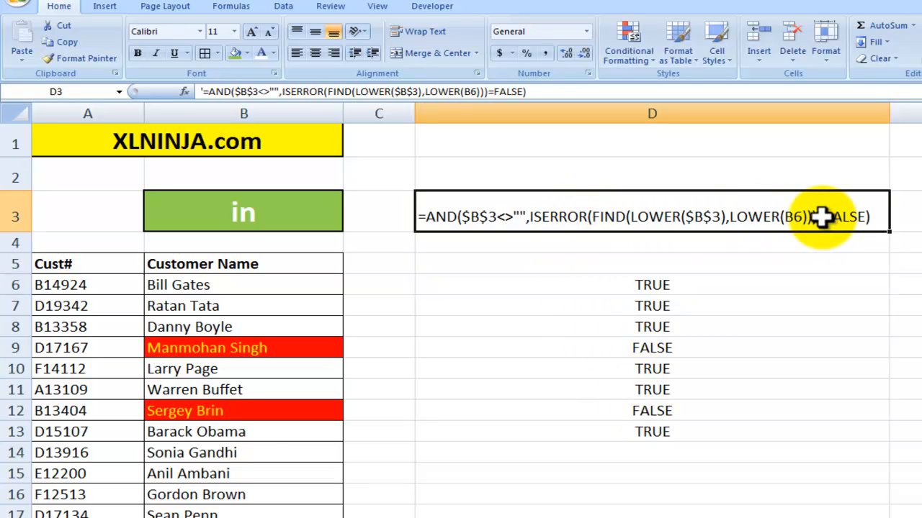
click(666, 350)
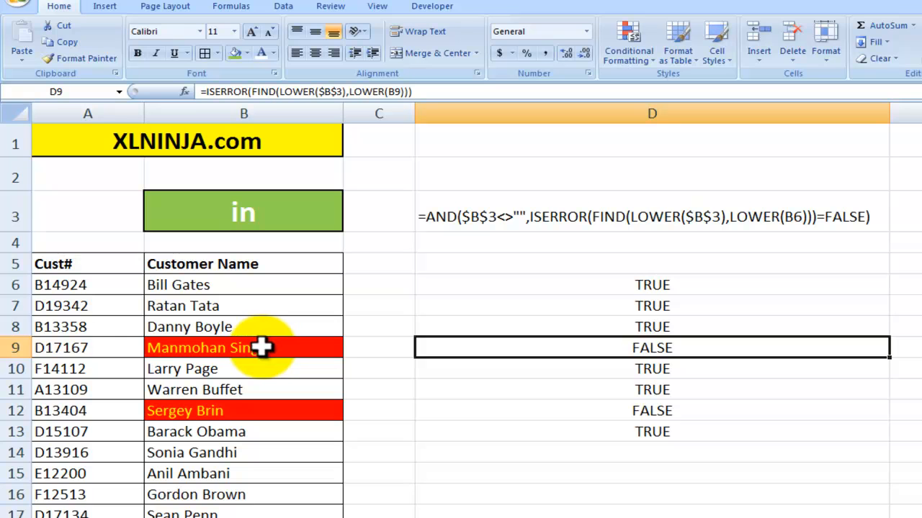
- Open the formula-based conditional formatting rule applied to B6:B26 for editing, starting from cell B6
click(265, 282)
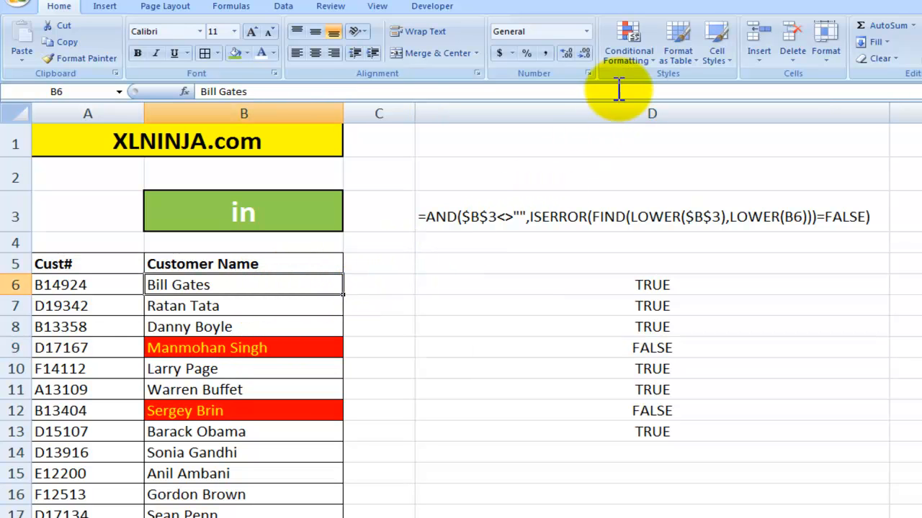
click(637, 52)
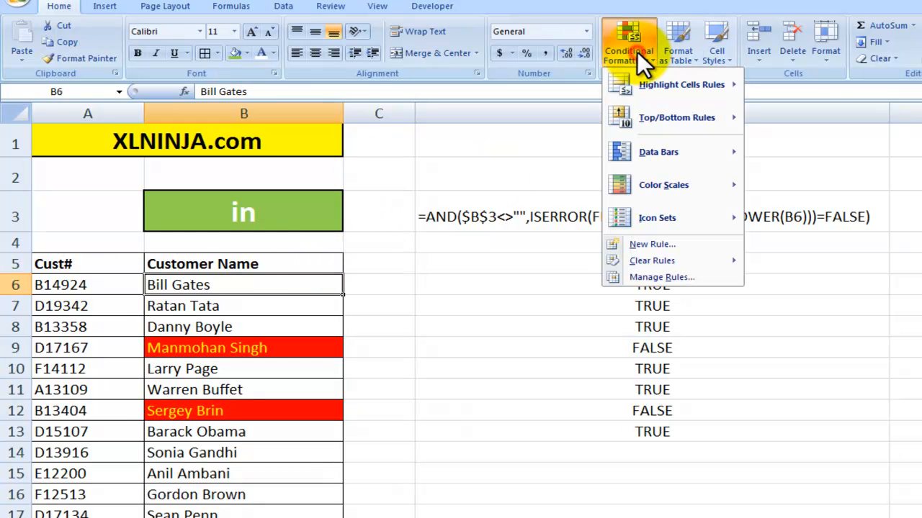
click(654, 276)
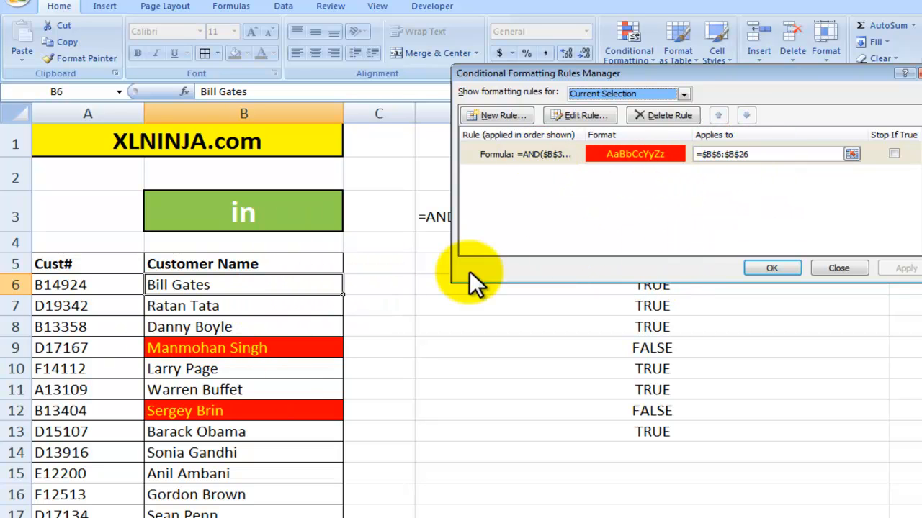
click(591, 113)
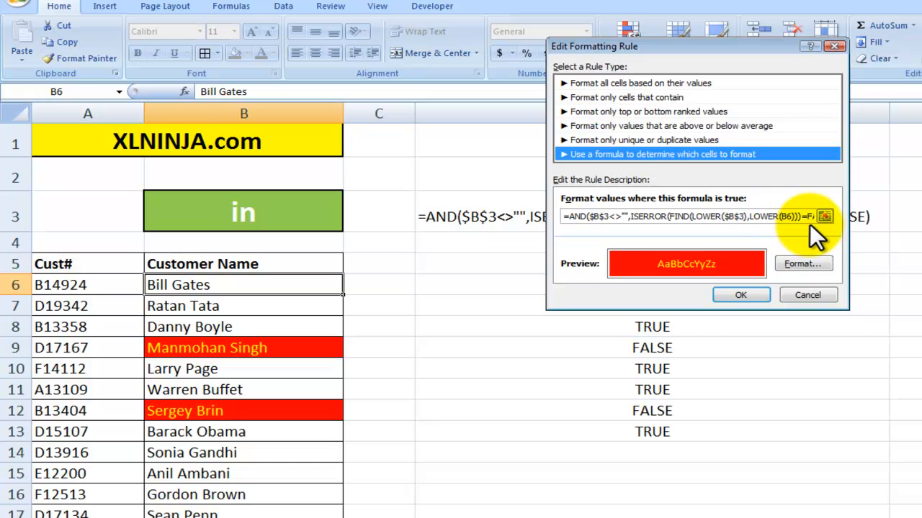
- Review the font format of the conditional formatting rule and close the rule settings without changing anything
click(804, 262)
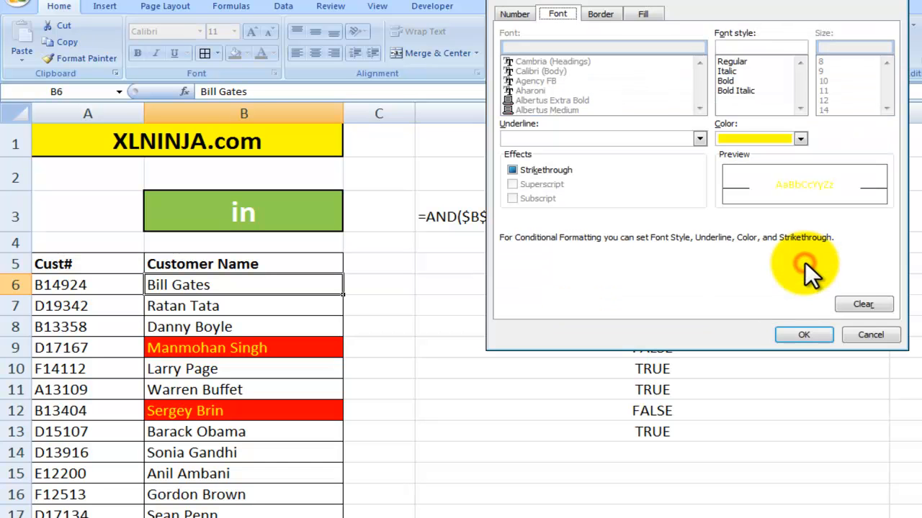
click(814, 329)
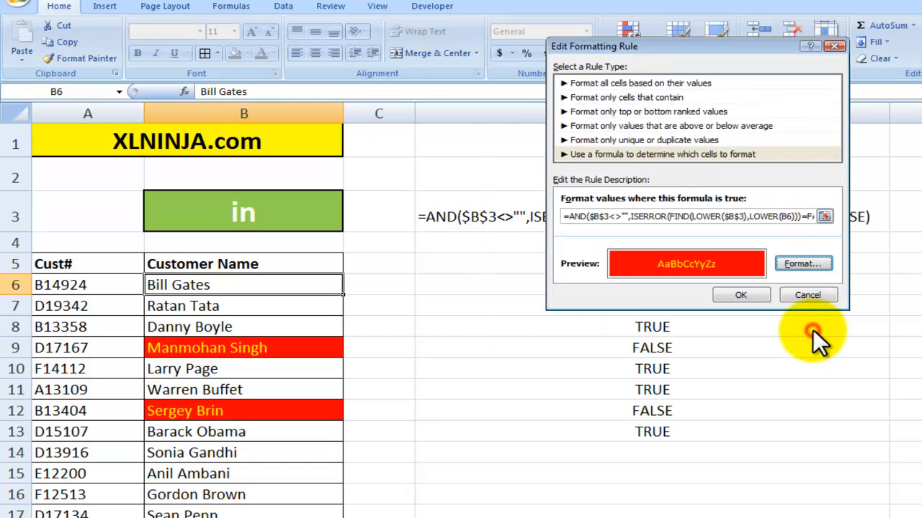
click(758, 292)
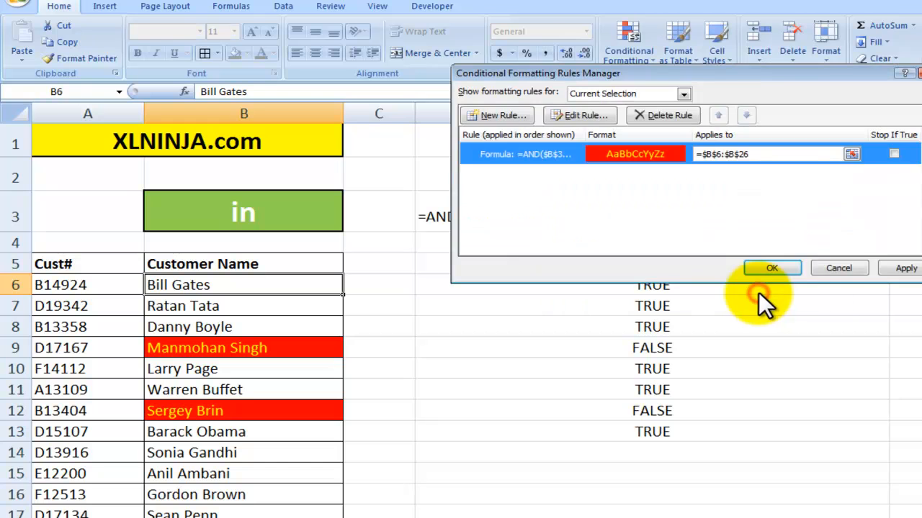
click(837, 268)
- Replace the search term in B3 with "Page" and move down the customer names to B11 to check the highlighting
click(279, 212)
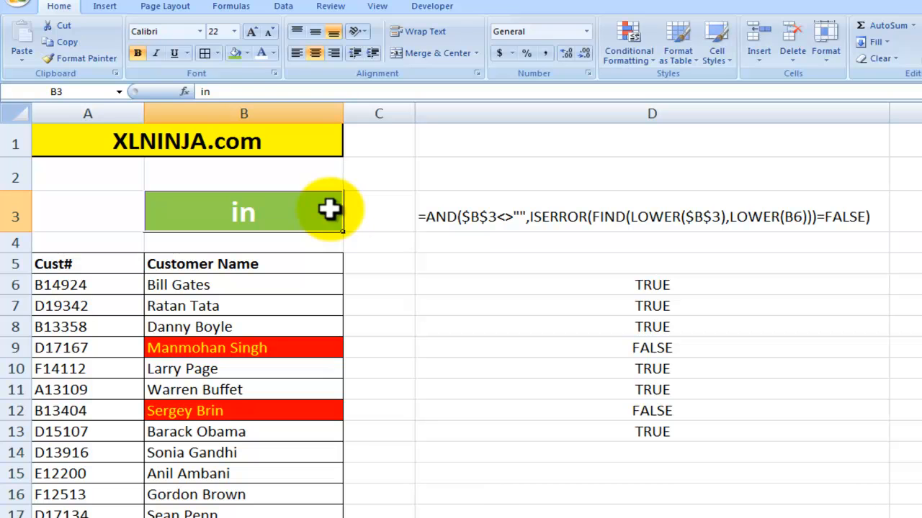
key(BackSpace)
key(BackSpace)
text(Page)
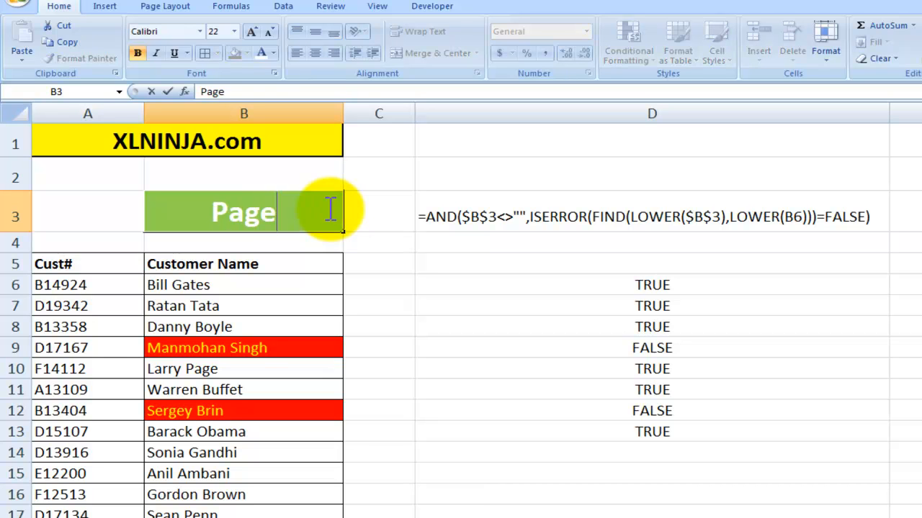
key(Return)
key(Down)
key(Down)
key(Down)
key(Down)
key(Down)
key(Down)
key(Down)
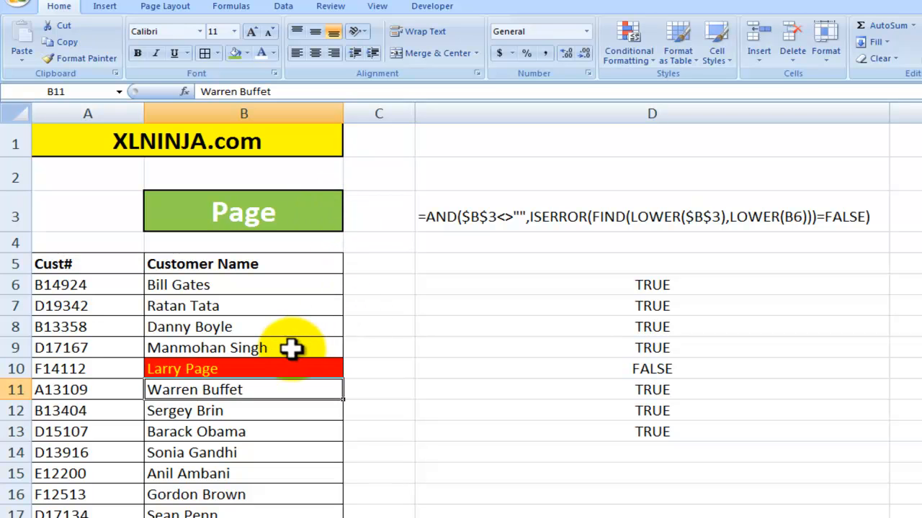
- Clear the search term from B3, look over the customer list down to row 26, and select the first customer name in B6
click(290, 221)
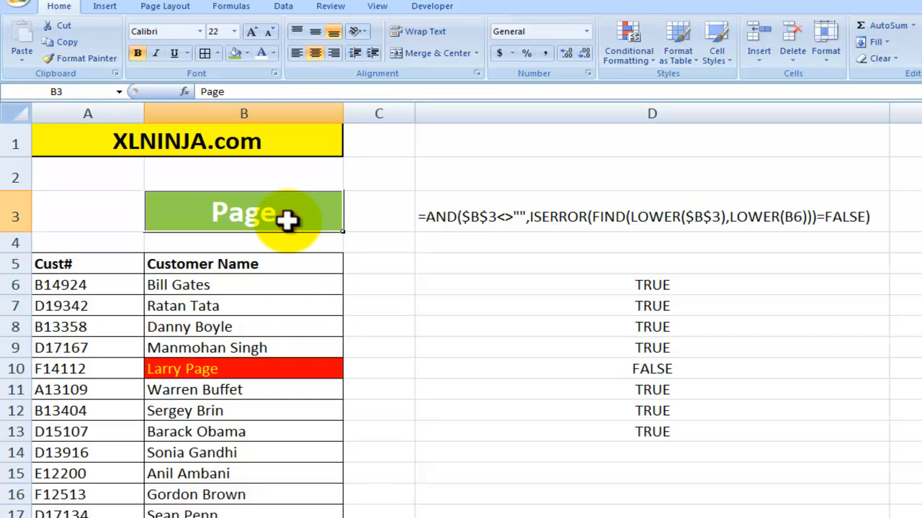
key(Delete)
scroll(220, 288, down, 6)
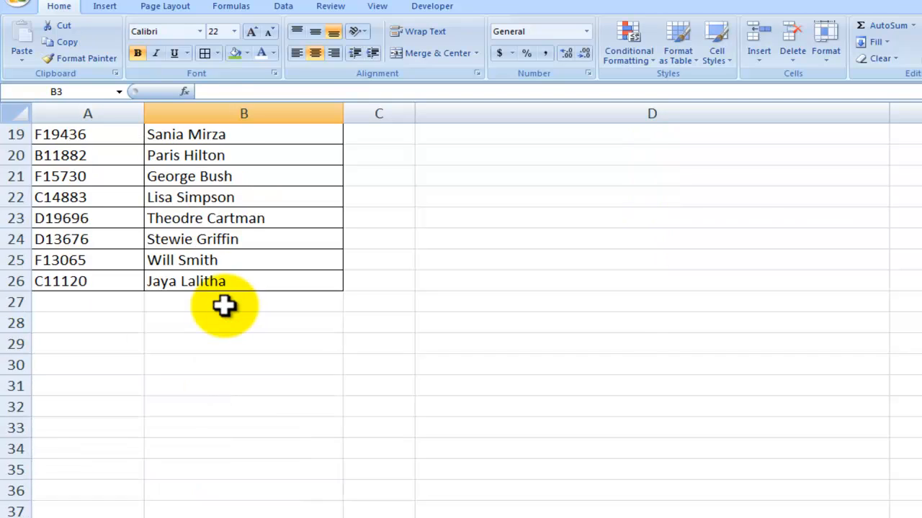
scroll(220, 288, up, 6)
click(219, 291)
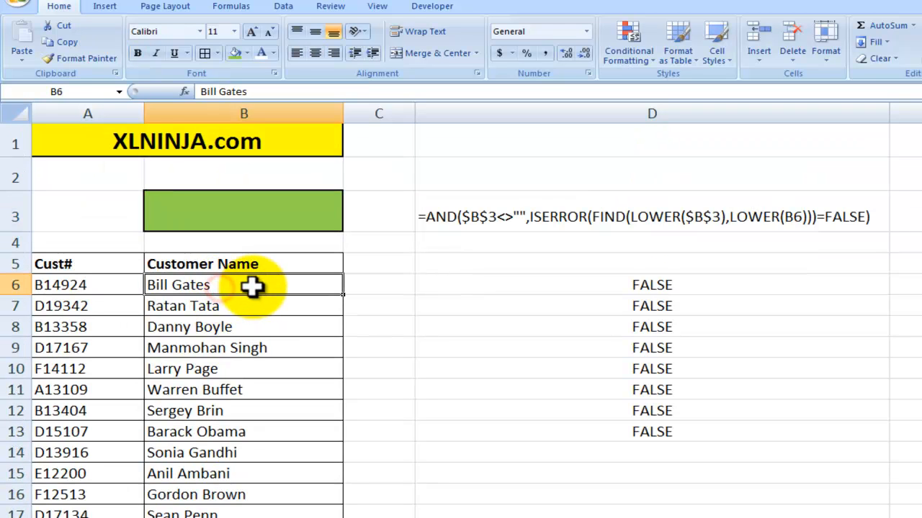